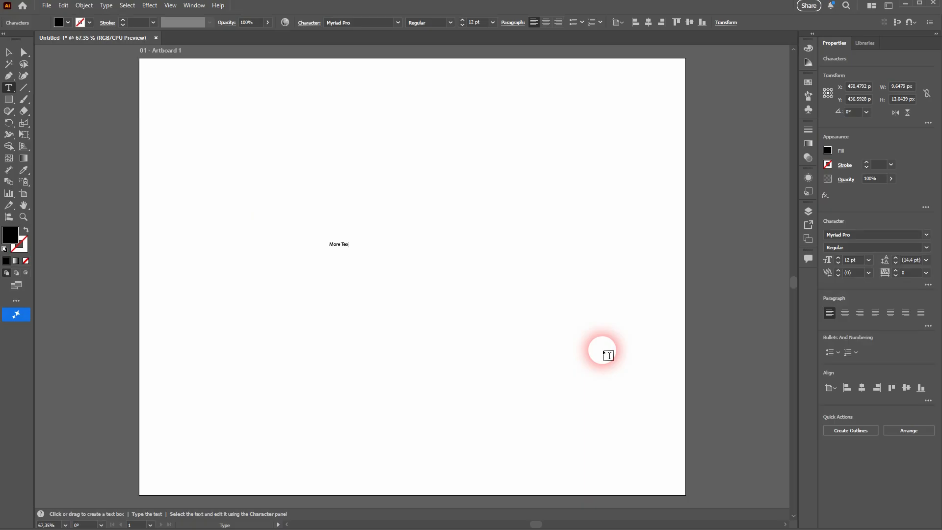
Complete the text with a second line reading "Parameters" and enlarge it to about 169 pt across the middle of the artboard
text(Parameters)
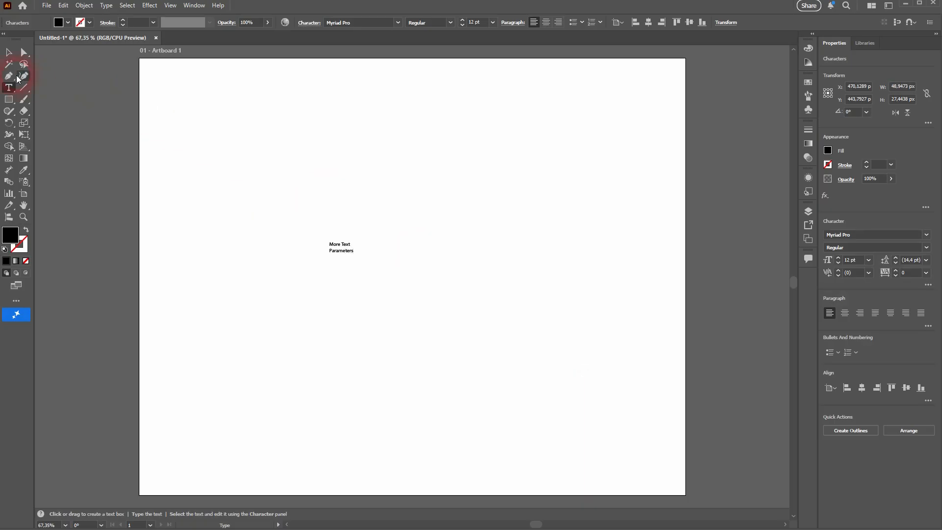
click(9, 52)
drag(356, 242, 668, 88)
drag(525, 228, 435, 353)
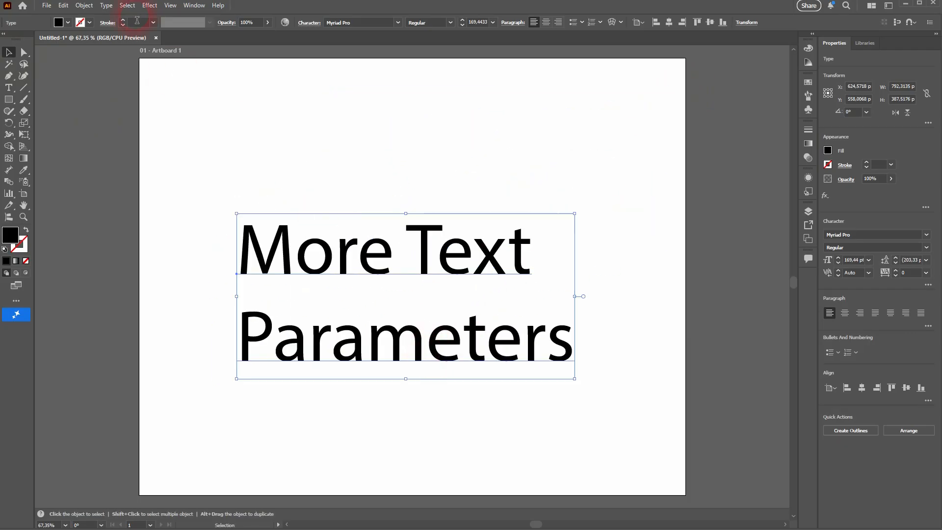
click(195, 5)
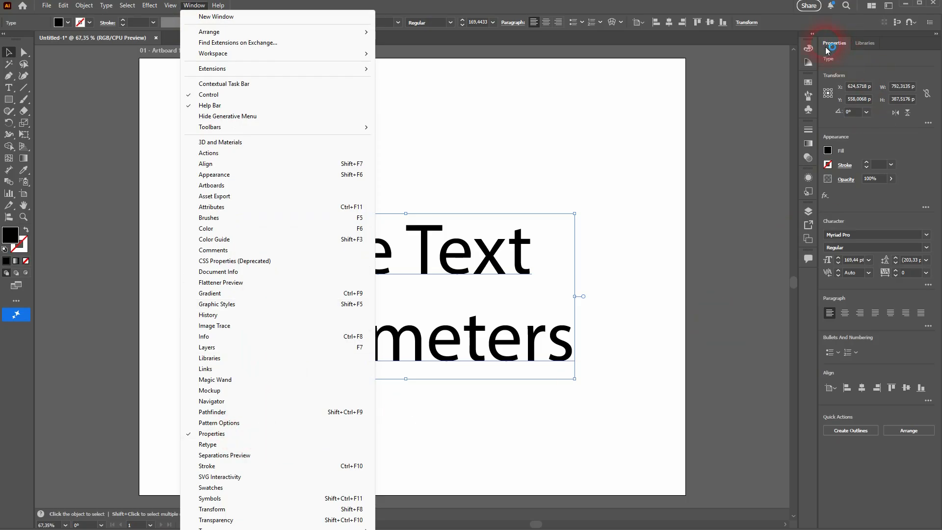
key(Escape)
click(631, 188)
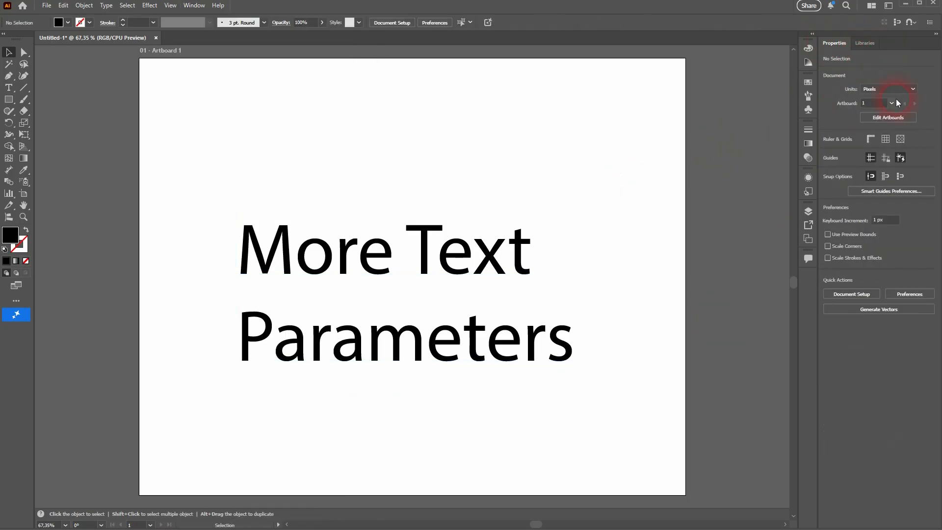
click(507, 258)
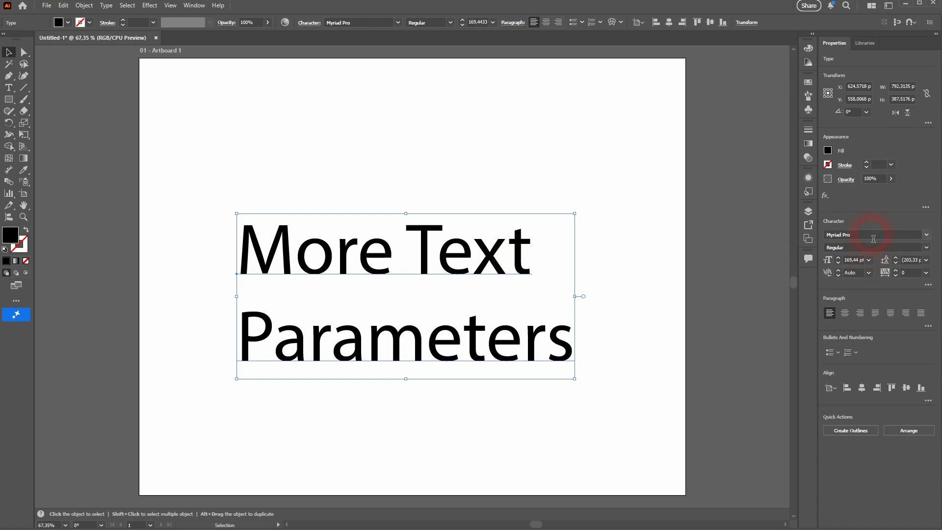
click(863, 249)
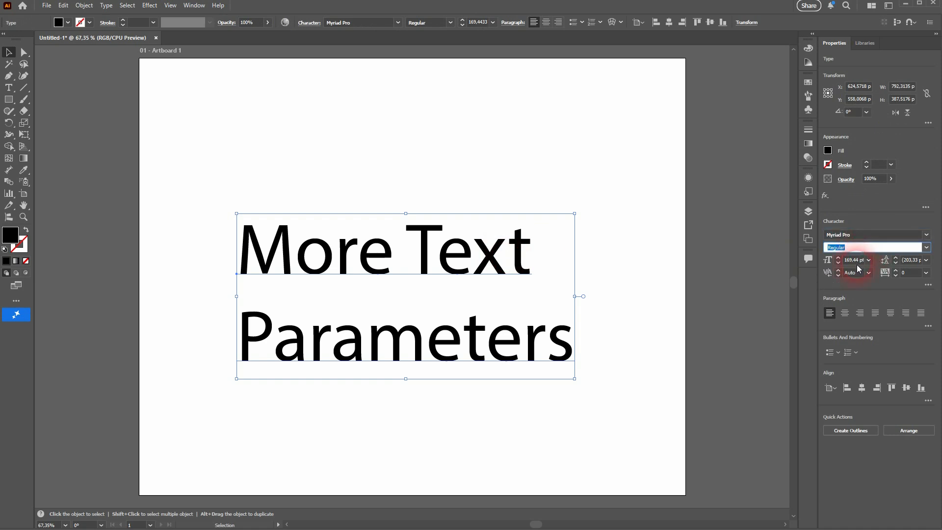
click(860, 263)
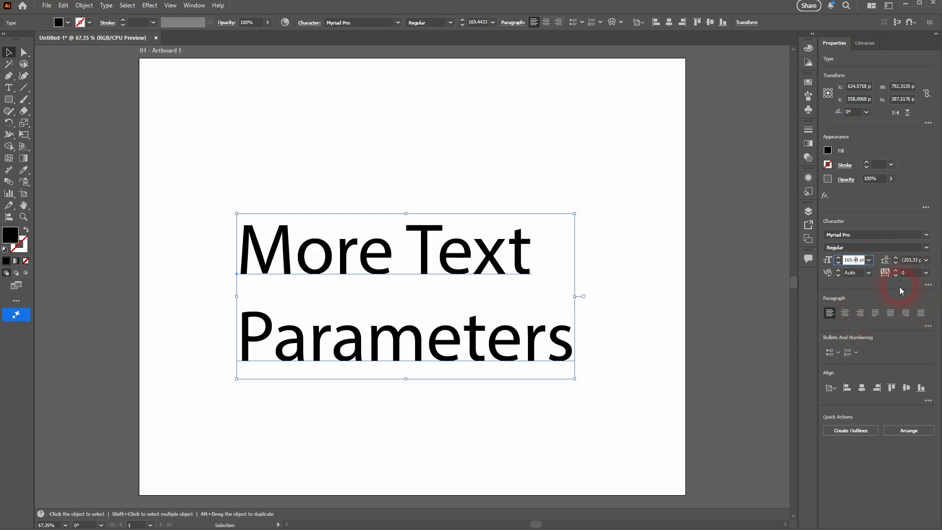
Increase the tracking of the whole text to 32
click(926, 273)
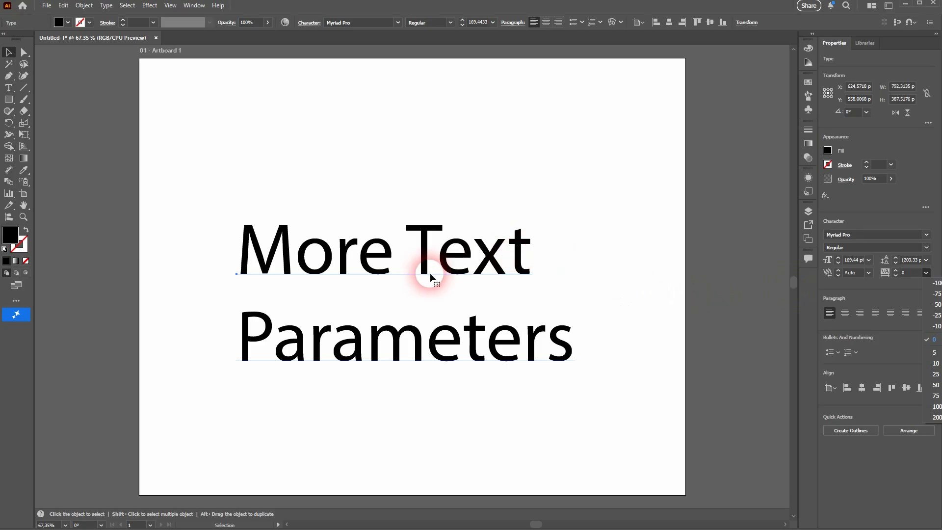
click(908, 273)
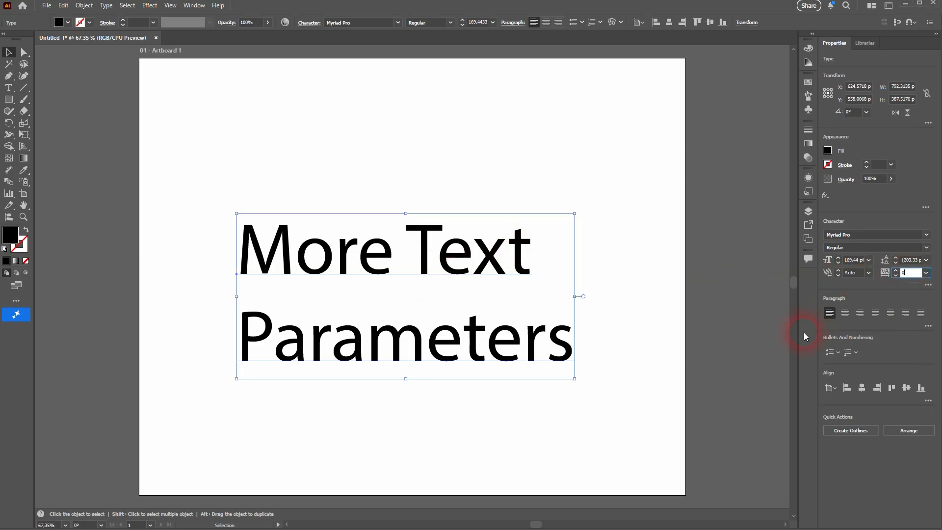
key(Up)
key(Up)
key(Up)
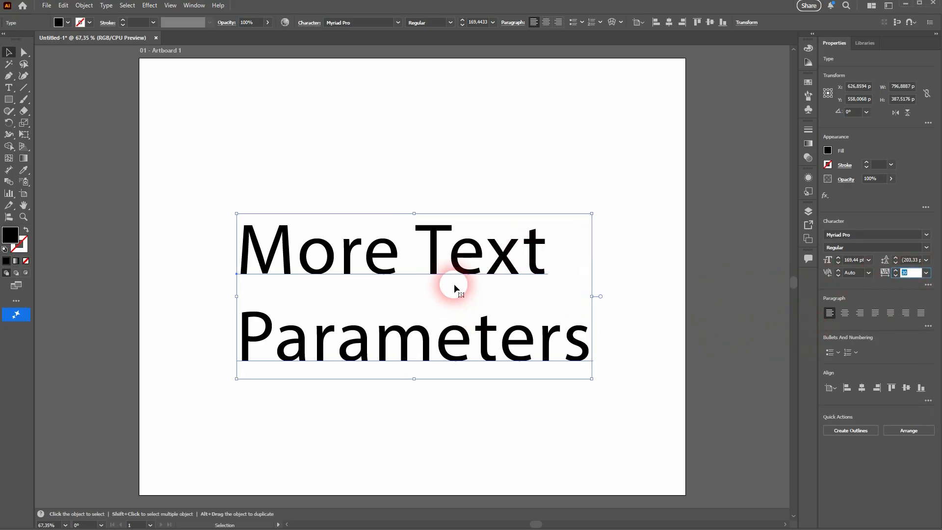
key(Up)
key(Up)
key(Up)
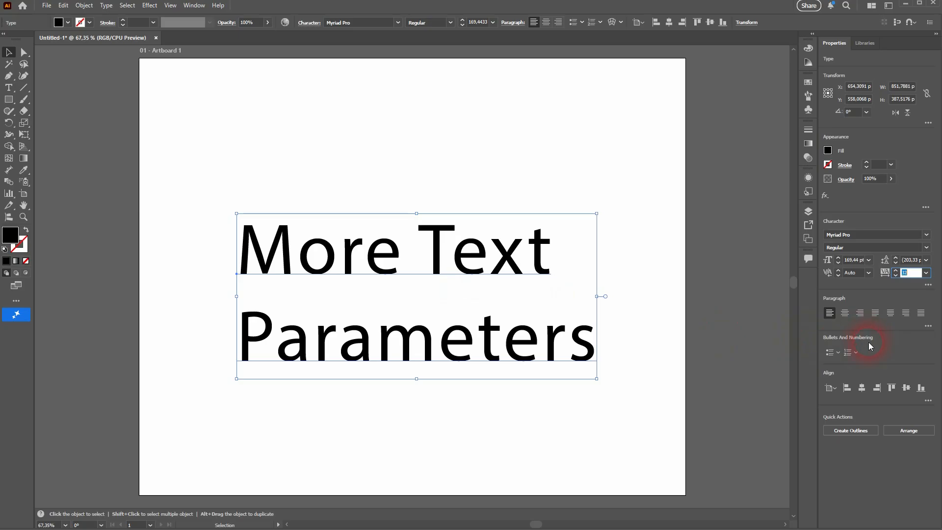
Tighten the text's tracking to -48 and reset it to 0
key(Down)
key(Down)
key(Down)
key(Down)
key(Down)
key(Down)
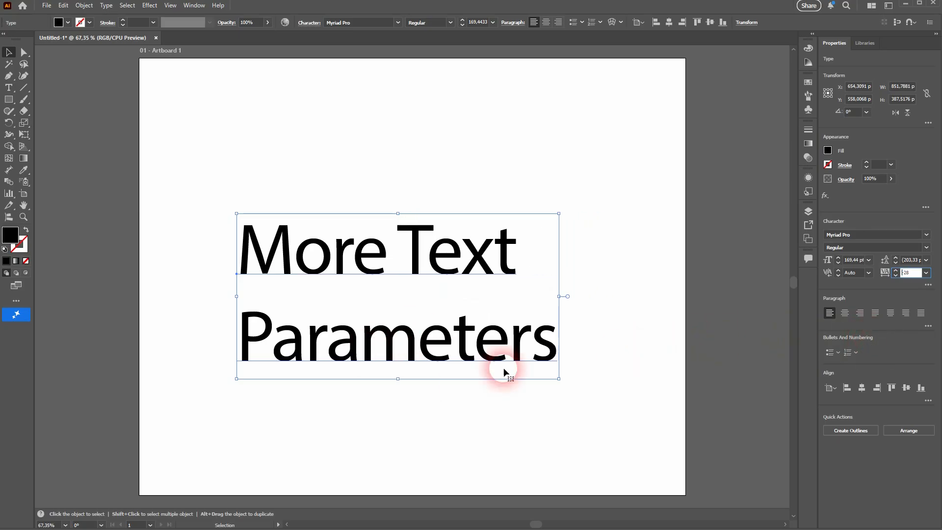
key(Down)
key(Down)
click(926, 273)
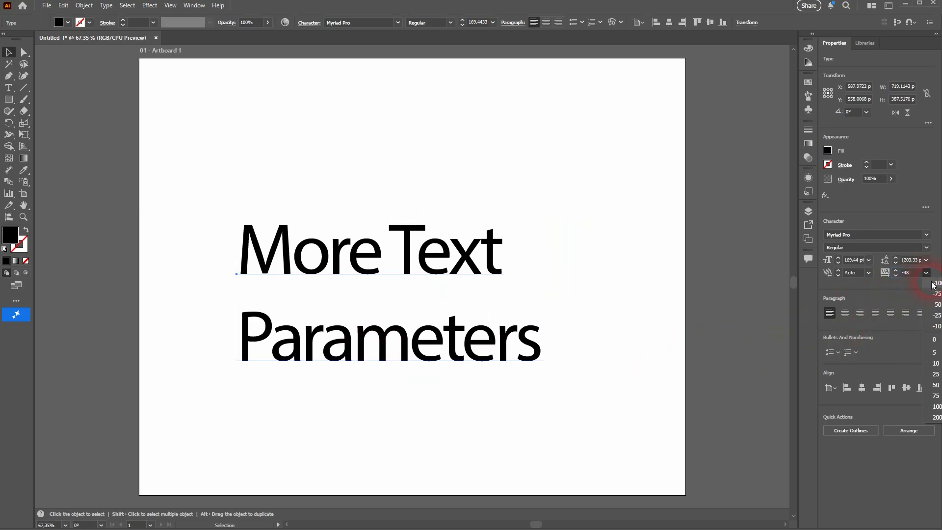
click(935, 340)
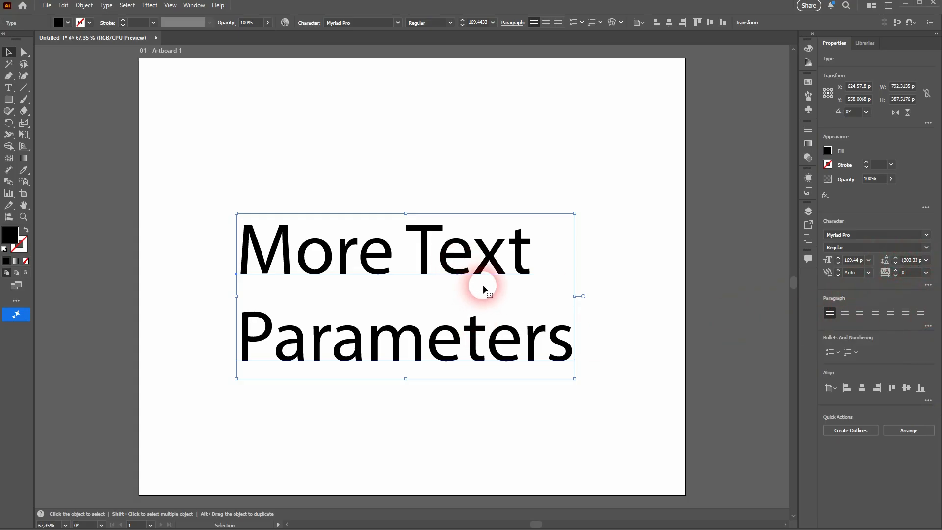
Try wider and tighter line spacing, down to 134 pt leading, and return the leading to Auto
click(896, 258)
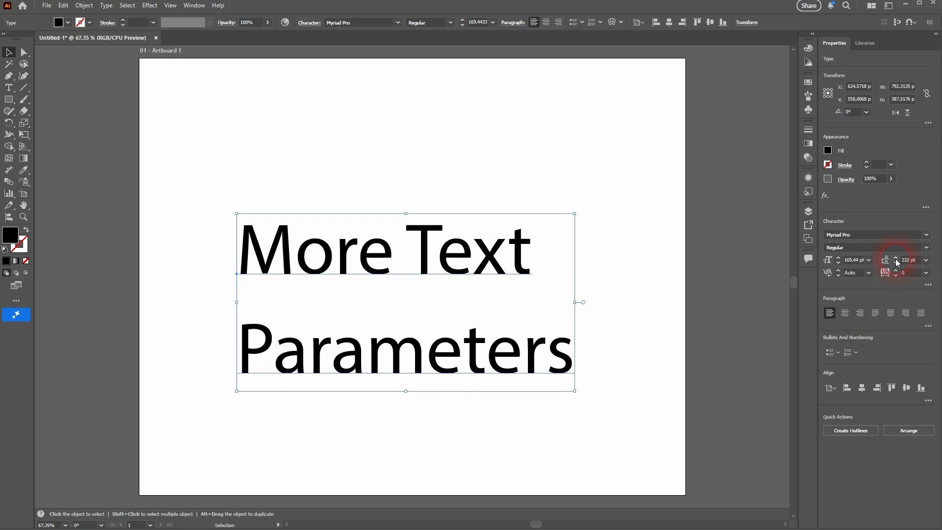
click(896, 264)
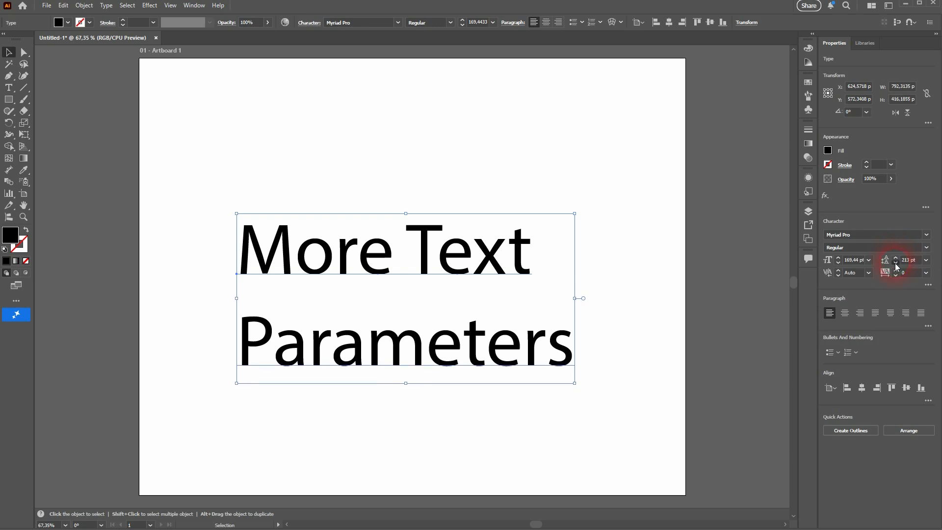
drag(896, 266, 896, 265)
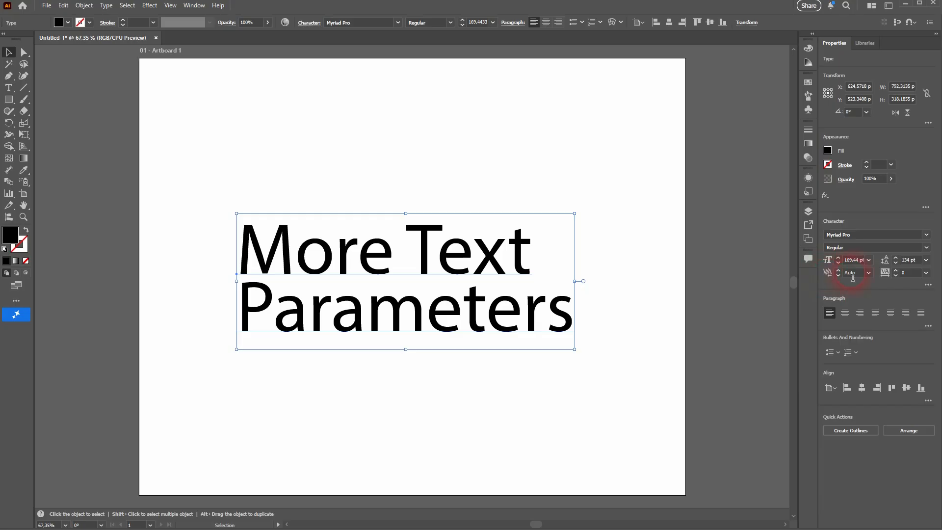
click(927, 262)
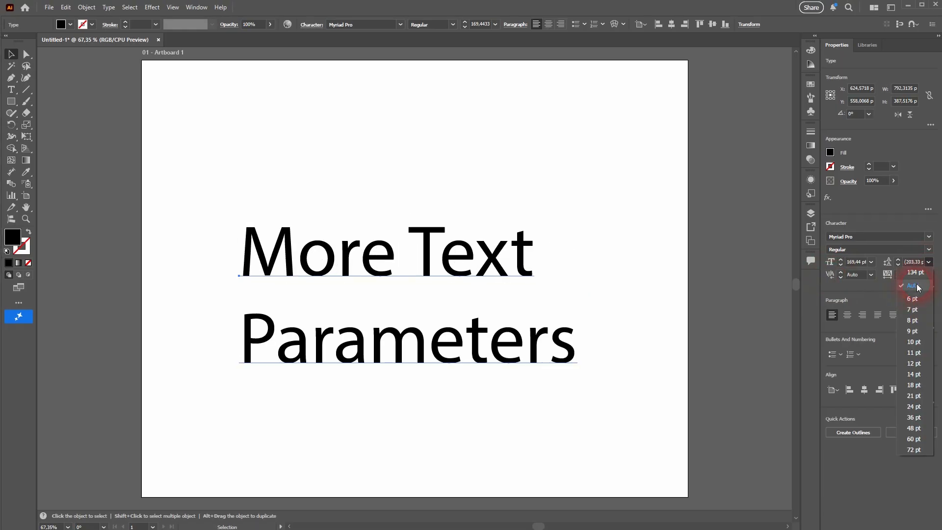
click(918, 287)
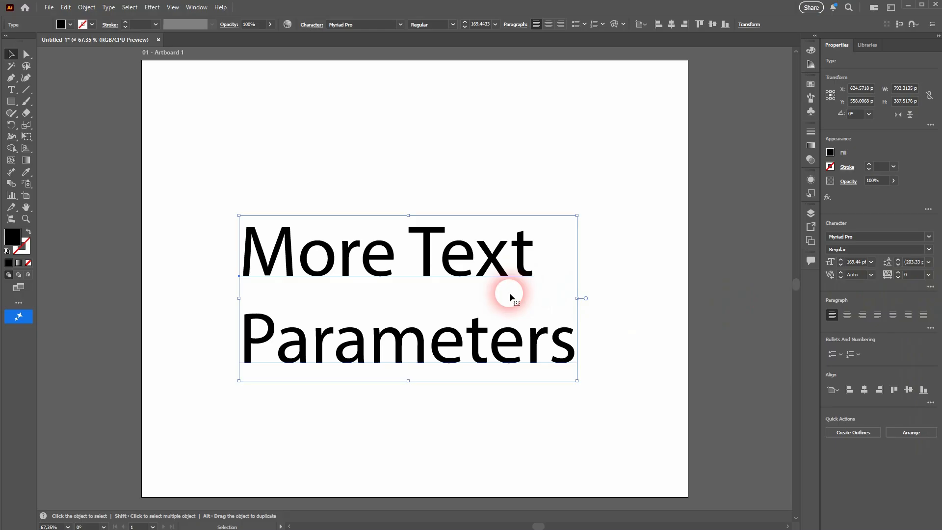
Try to change the kerning of the whole text object
click(833, 278)
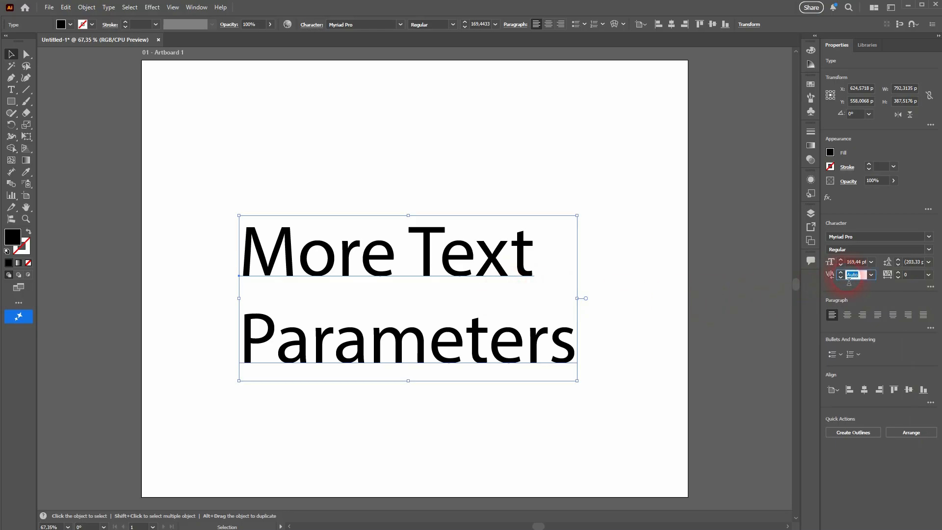
click(841, 278)
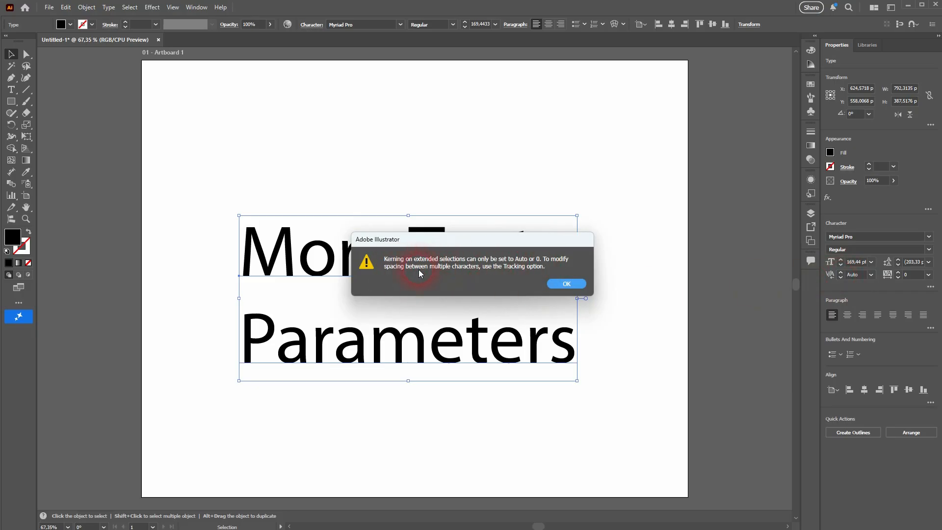
click(578, 286)
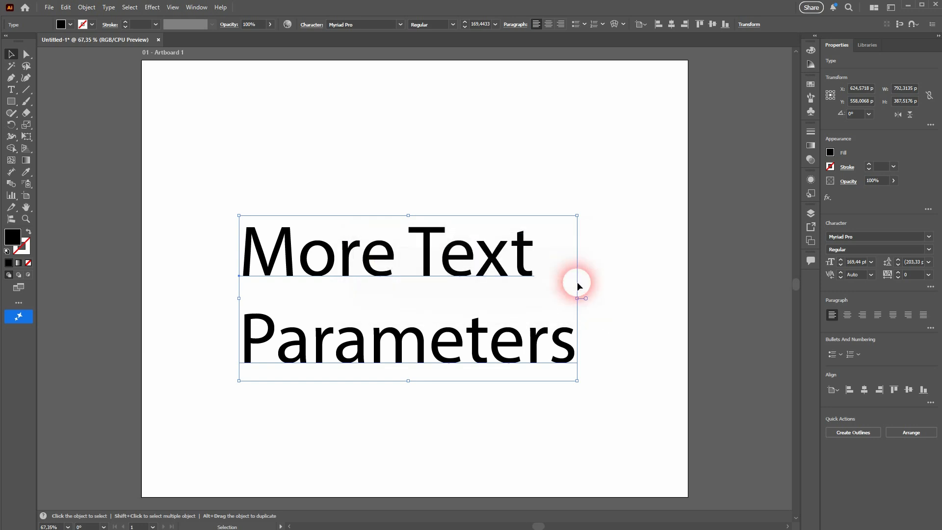
Centre-align both lines of the text and move the text object back to the middle of the artboard
key(ctrl+shift+a)
key(t)
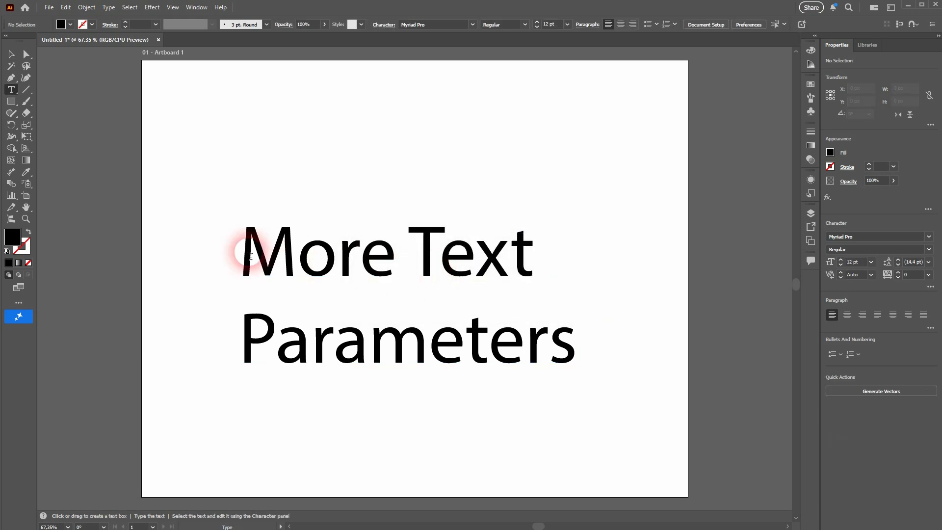
drag(251, 256, 571, 344)
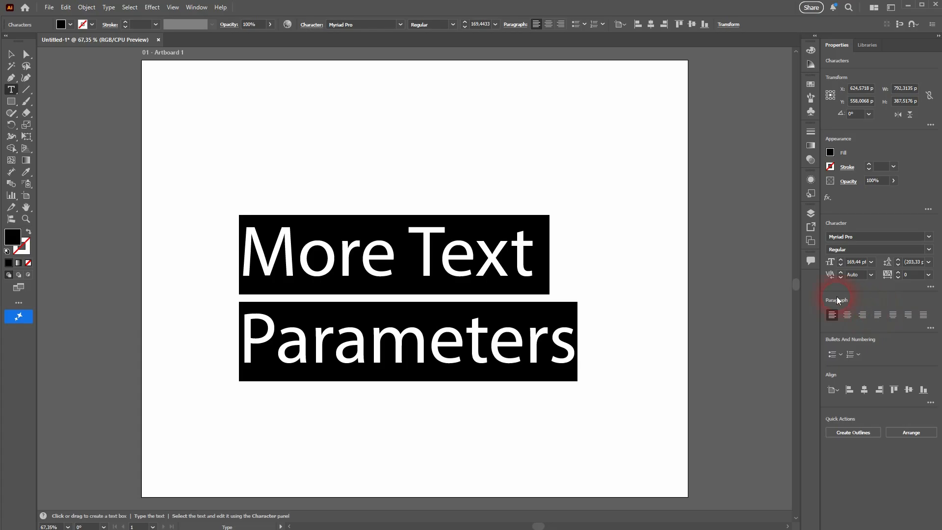
click(849, 318)
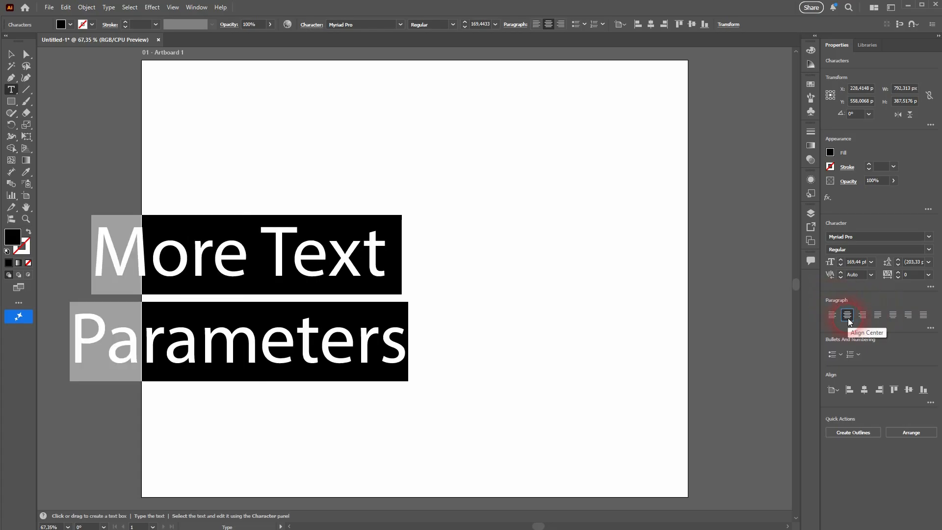
click(11, 54)
drag(336, 259, 523, 261)
Try right, left and justified paragraph alignment on the text, including Justify all lines, and return it to centred
click(863, 316)
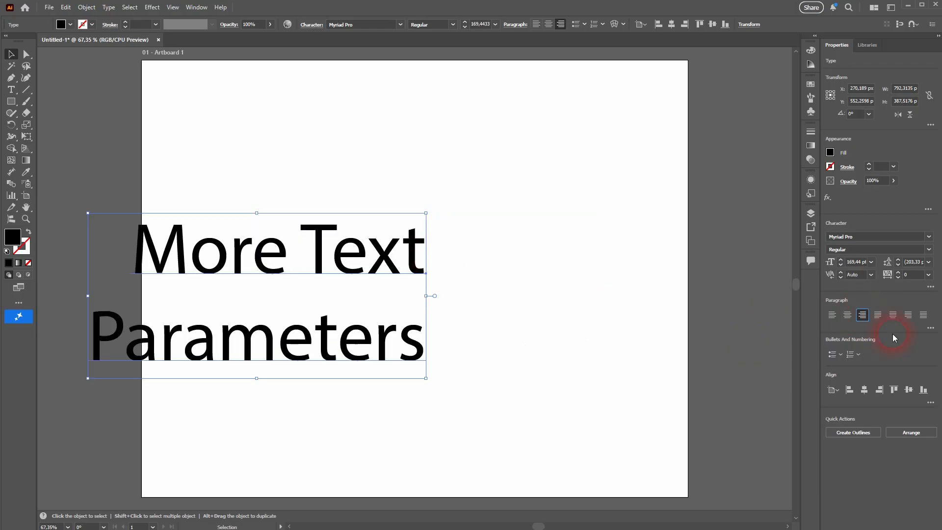
click(832, 314)
click(849, 316)
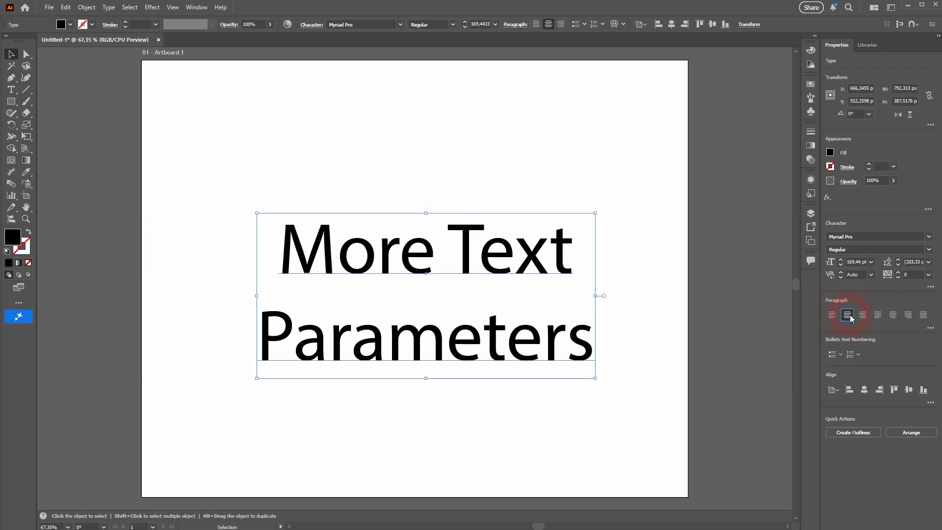
click(893, 316)
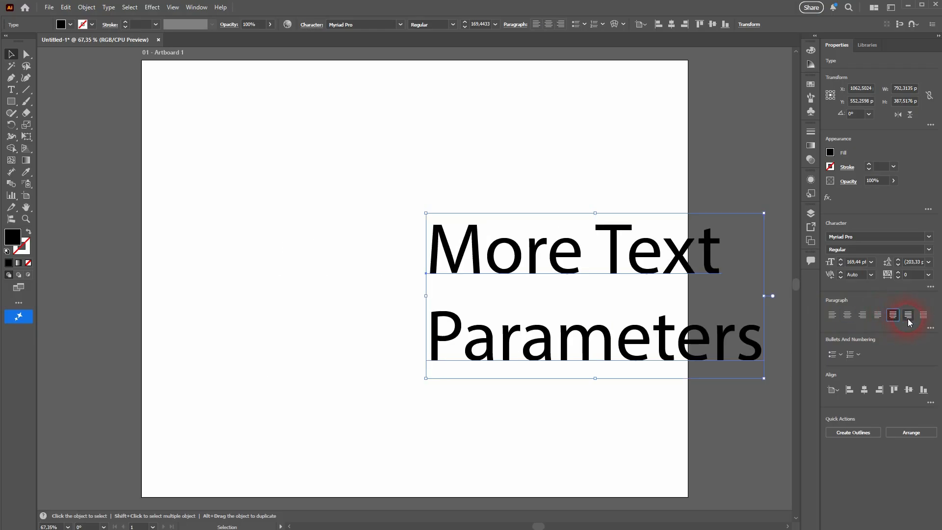
click(923, 316)
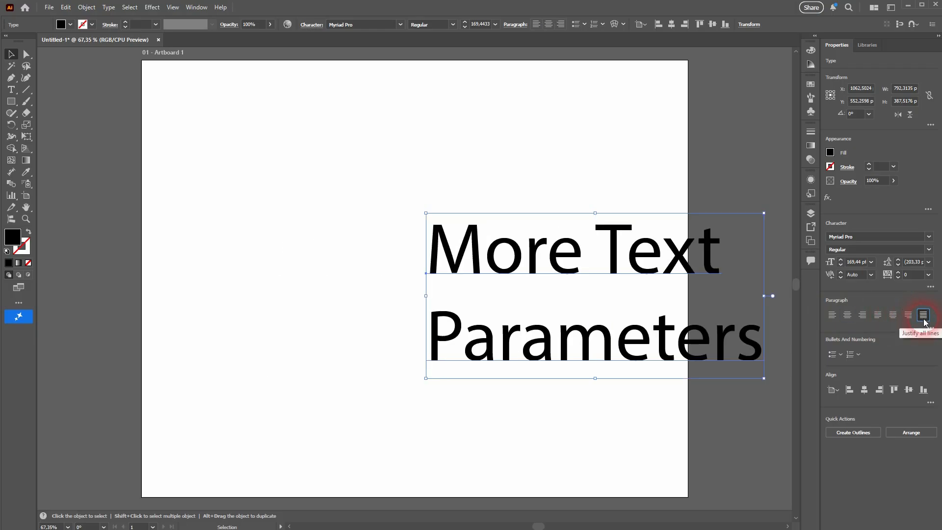
click(846, 317)
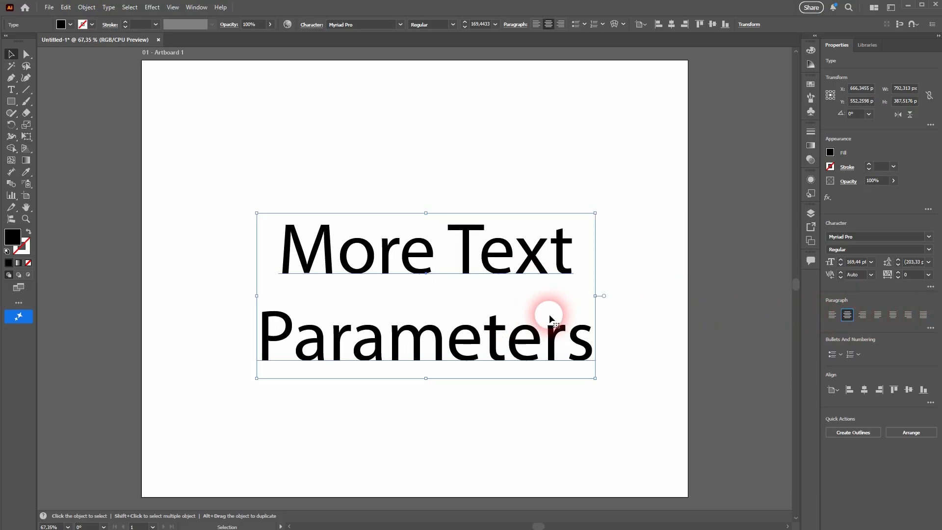
Try the two lines as a bulleted list and a numbered list, and remove the list formatting
click(832, 356)
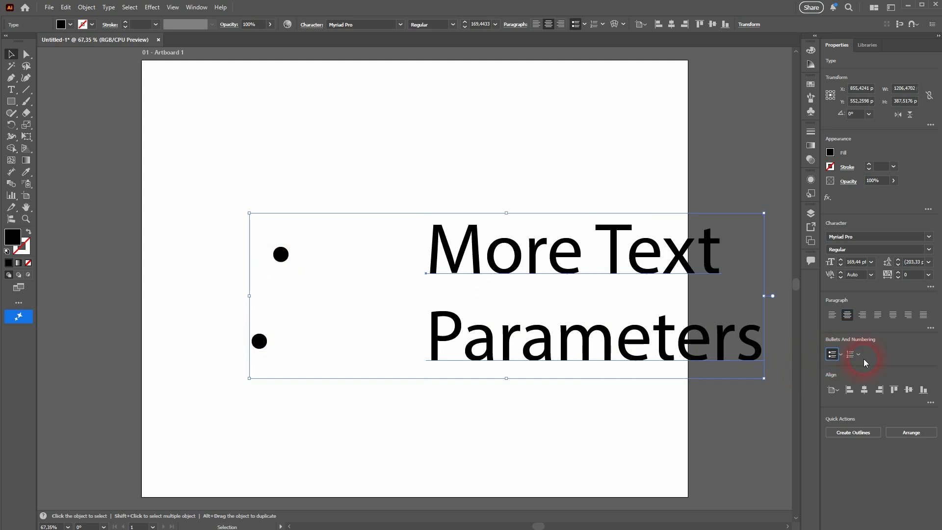
click(851, 355)
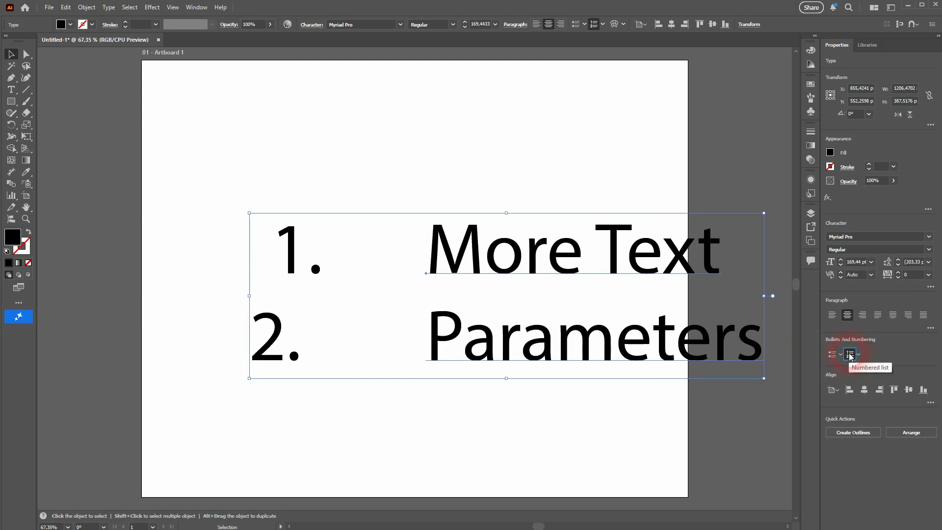
click(850, 355)
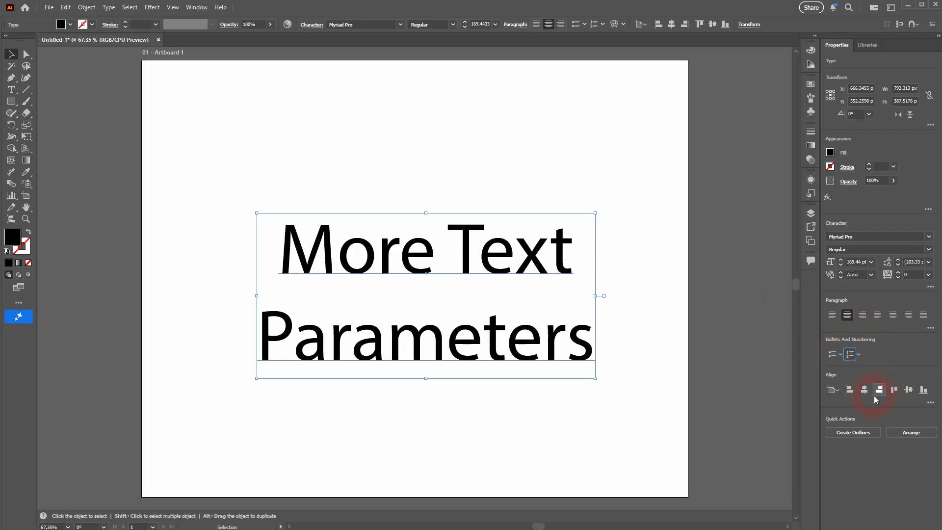
Align the text object to the artboard's left edge and check the align-to options with Align to Artboard active
click(850, 391)
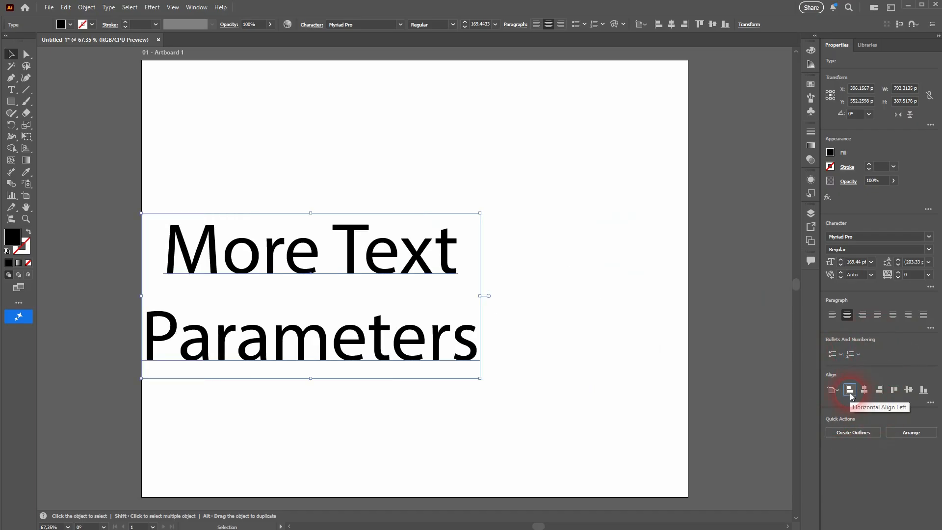
click(835, 390)
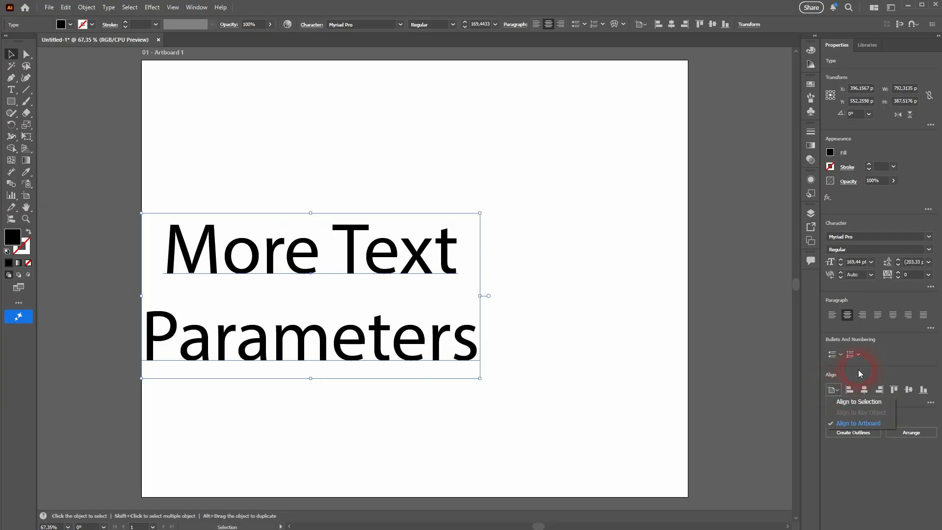
click(863, 368)
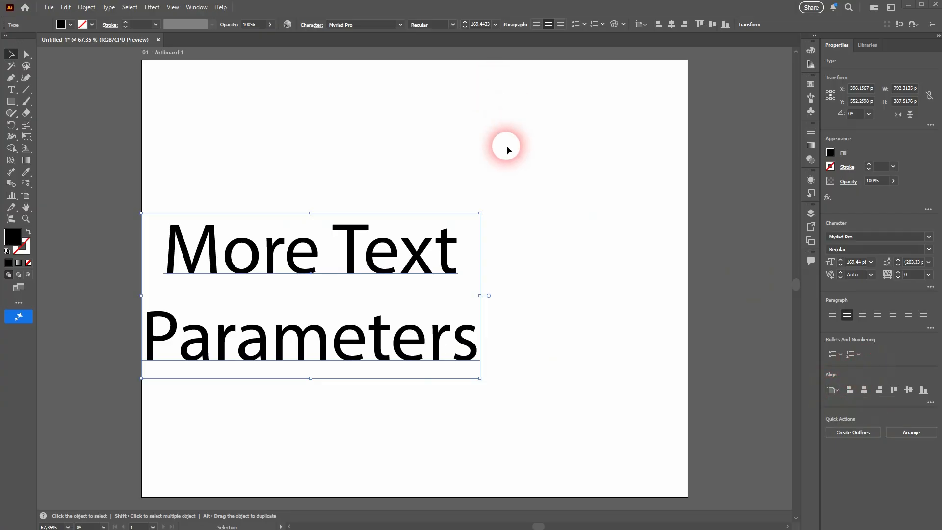
click(640, 26)
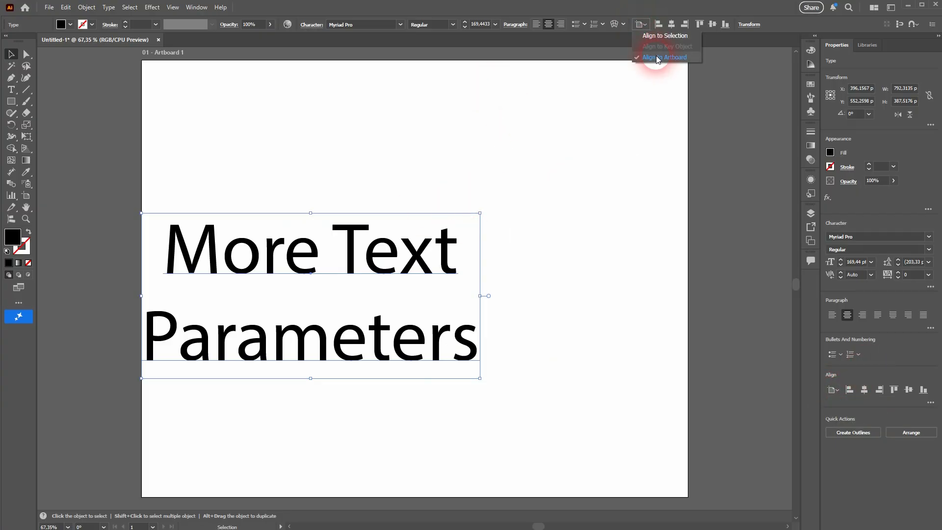
Try the top, bottom and right artboard alignments on the text object and centre it horizontally and vertically on the artboard
click(672, 28)
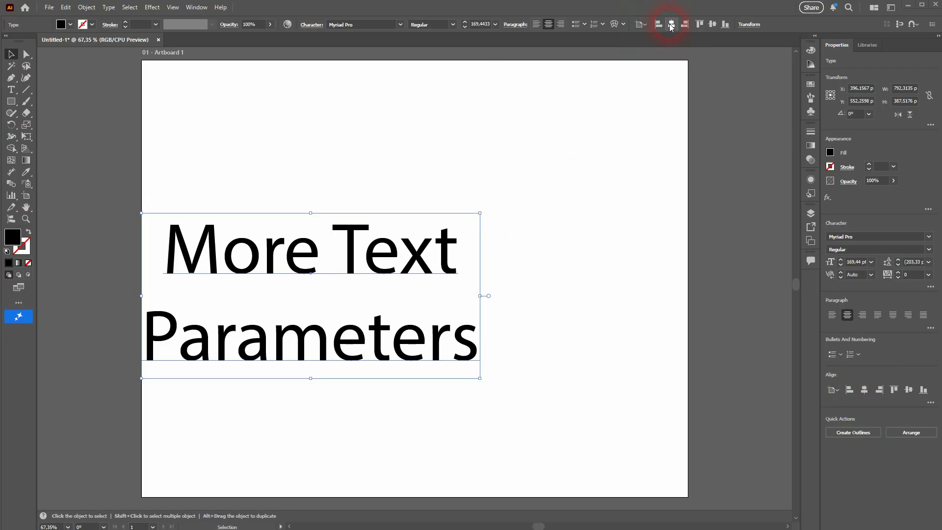
click(700, 26)
click(726, 27)
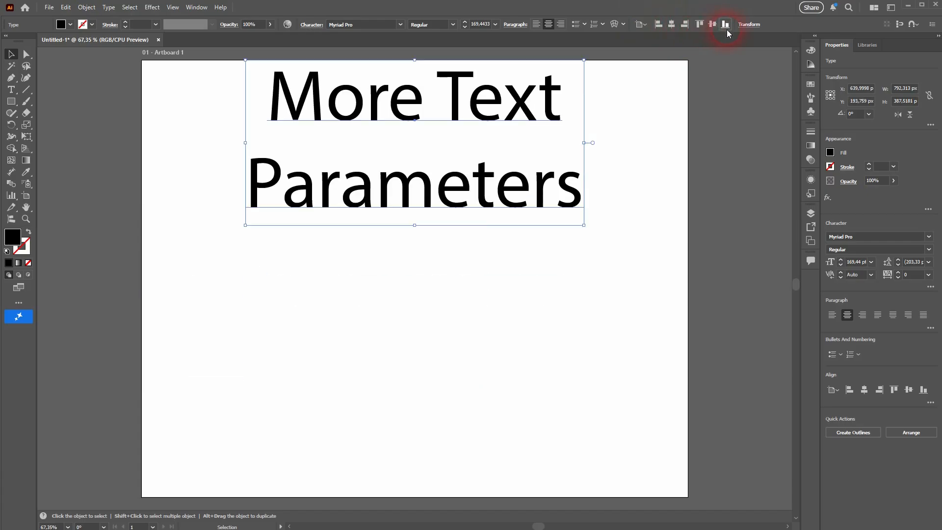
click(694, 26)
click(714, 25)
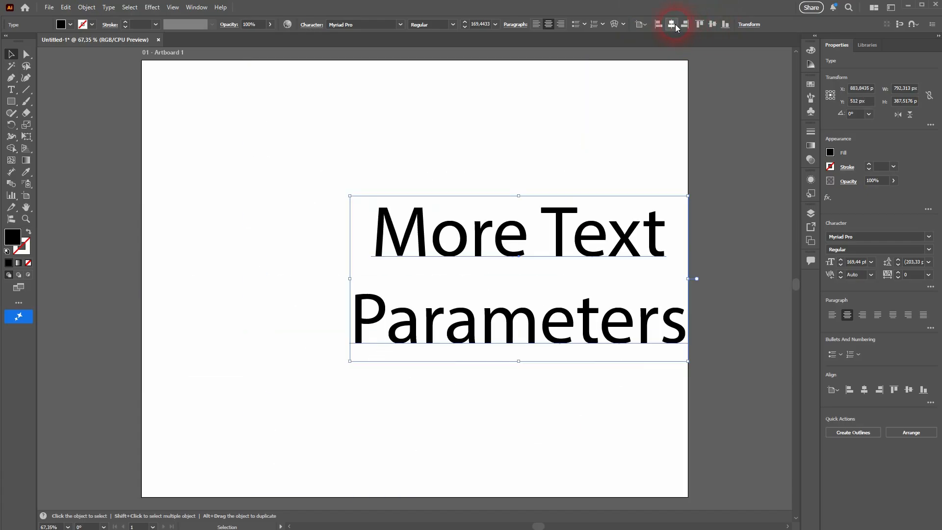
click(672, 24)
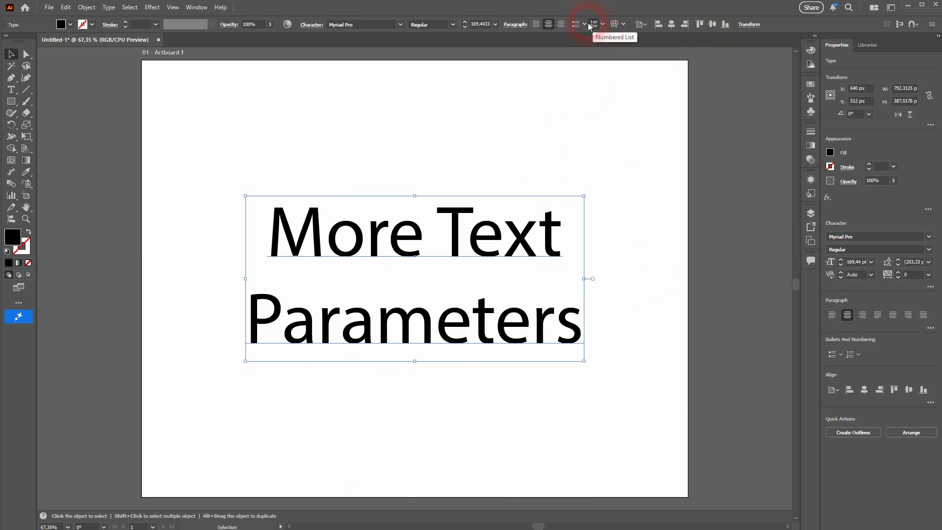
Preview a horizontal Arc warp with 50% bend on the text object, look through the warp styles, and cancel the warp
click(614, 25)
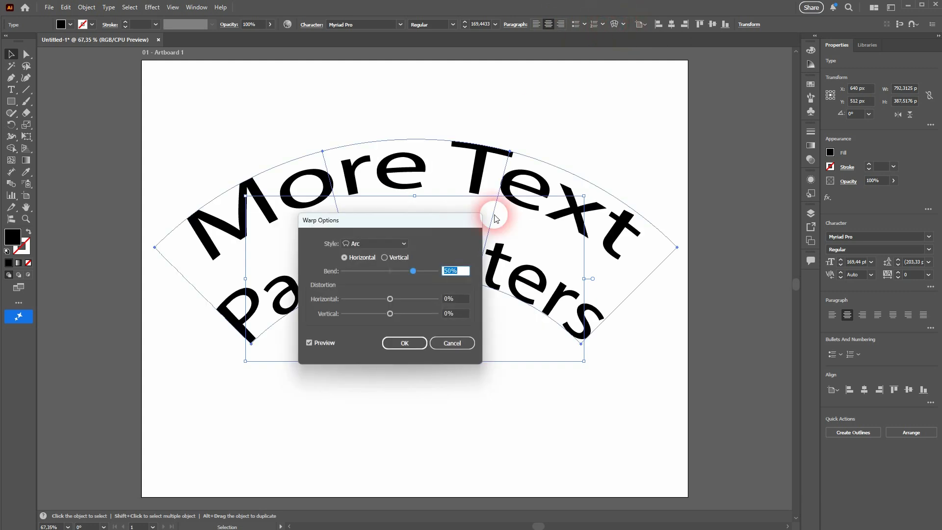
drag(427, 221, 791, 75)
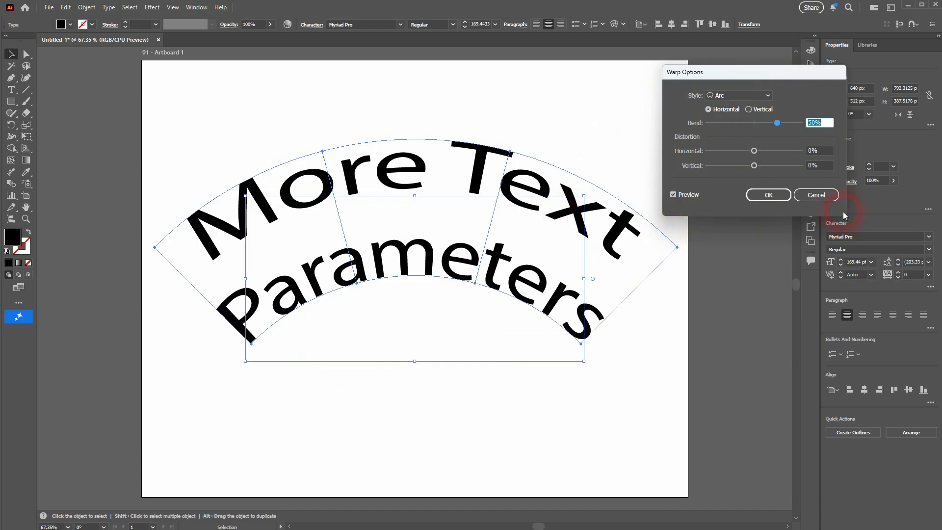
click(769, 96)
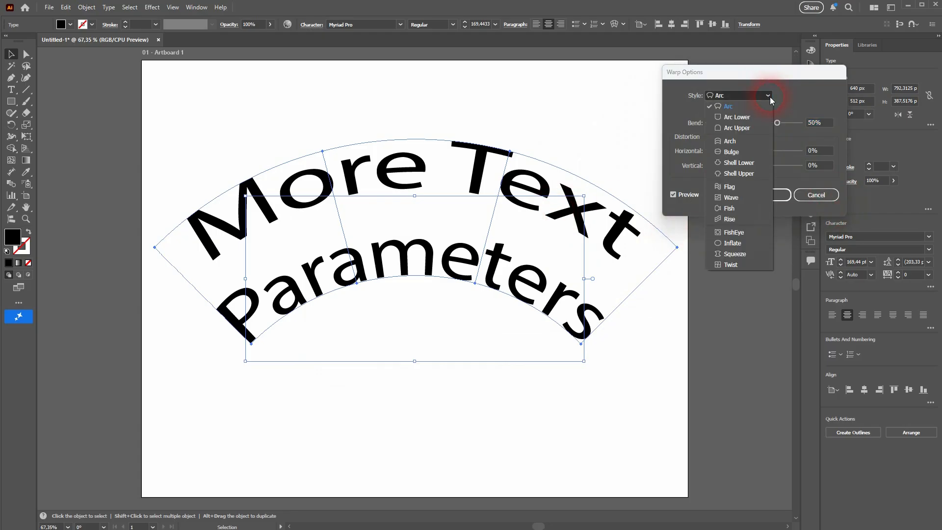
click(811, 93)
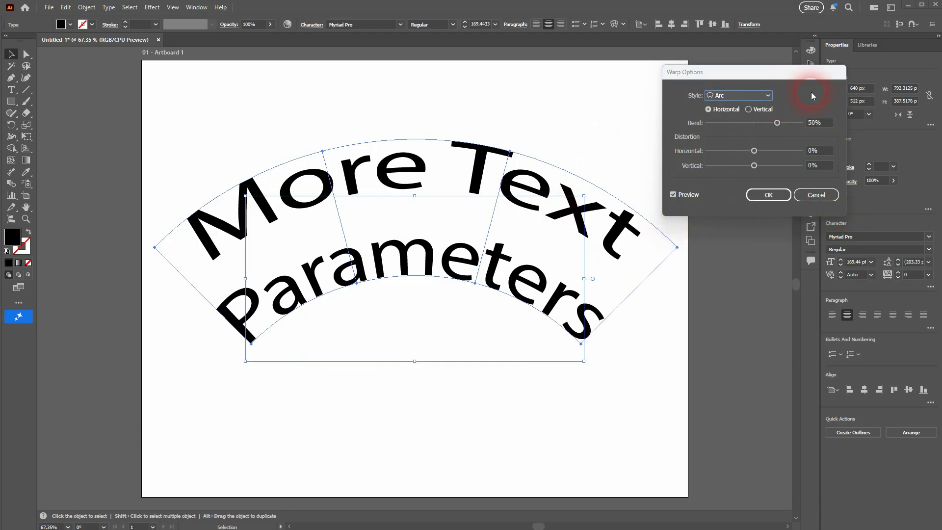
click(816, 196)
click(569, 240)
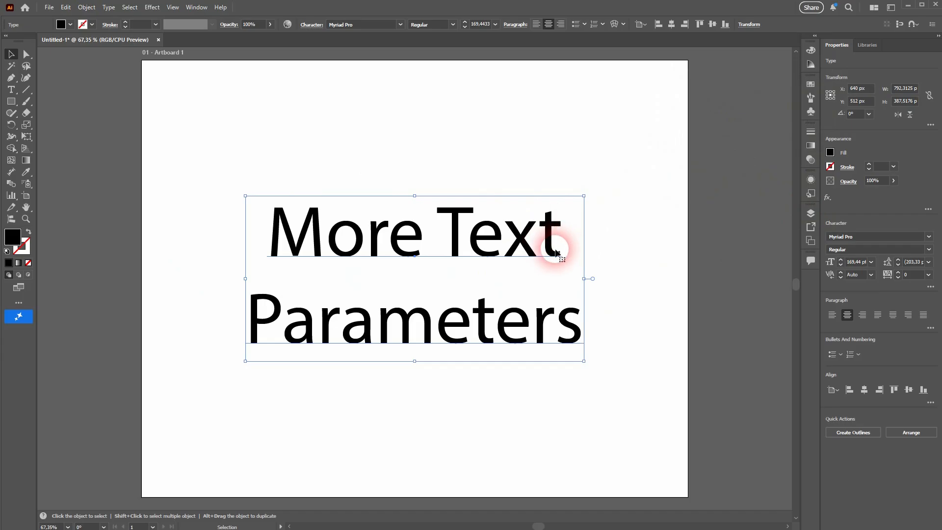
Try rotating the text object by 90° and return it to its upright orientation using preset rotation angles
click(750, 25)
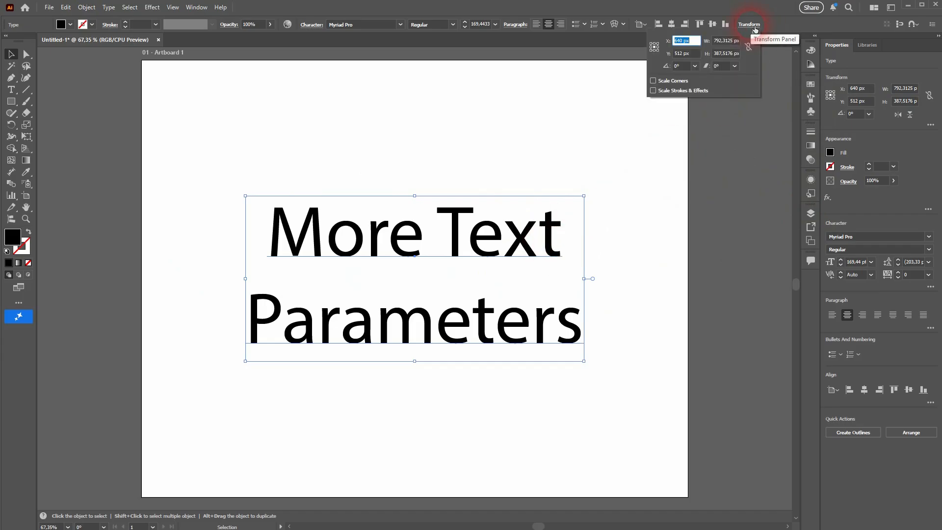
click(750, 126)
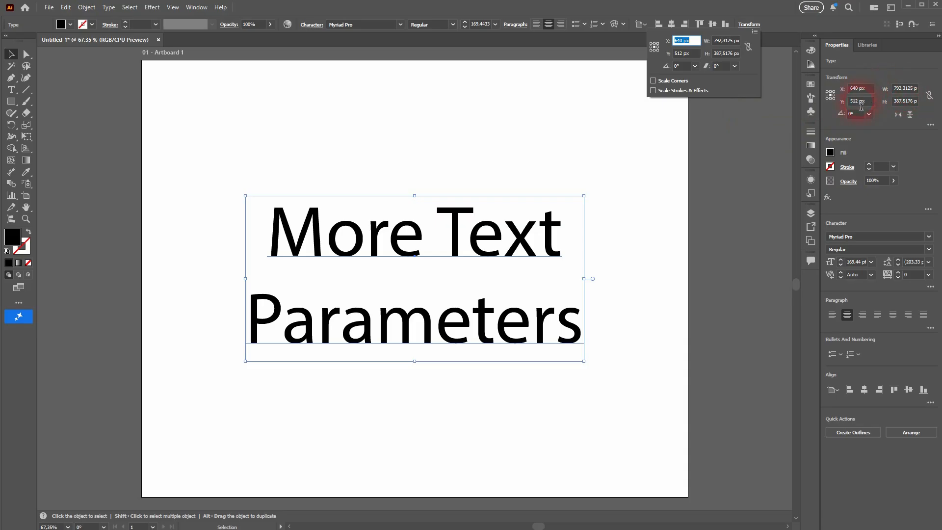
click(680, 66)
click(695, 66)
click(708, 108)
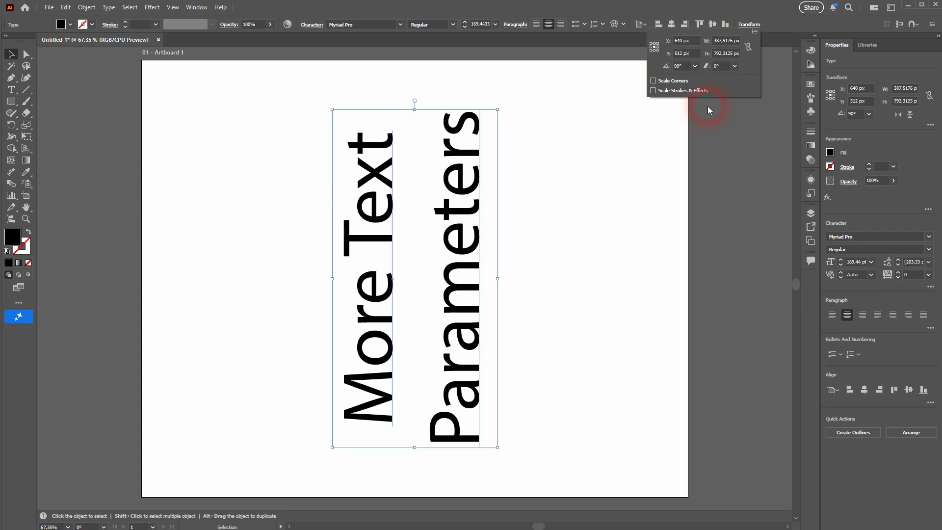
click(695, 66)
click(701, 95)
click(695, 66)
click(705, 77)
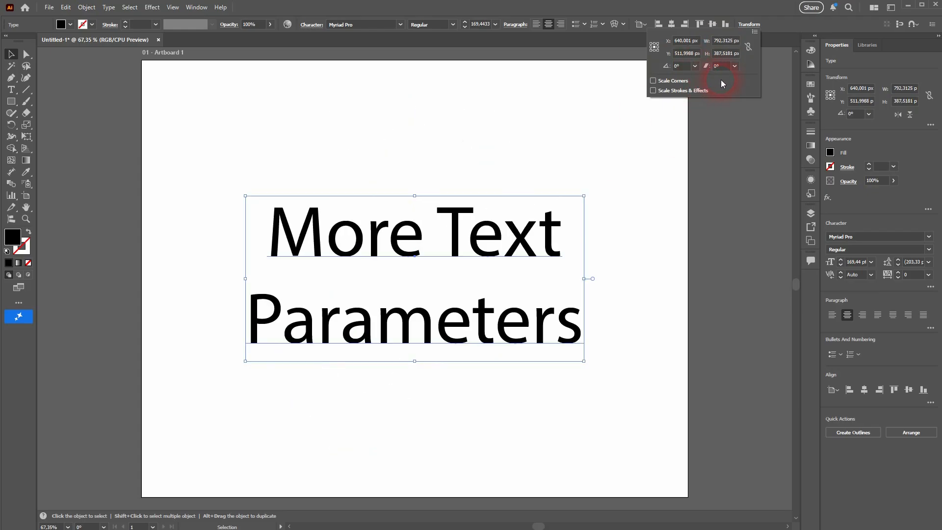
Try shearing the text object by -45°, attempt a 0° shear, and undo the distortion
click(735, 65)
click(748, 90)
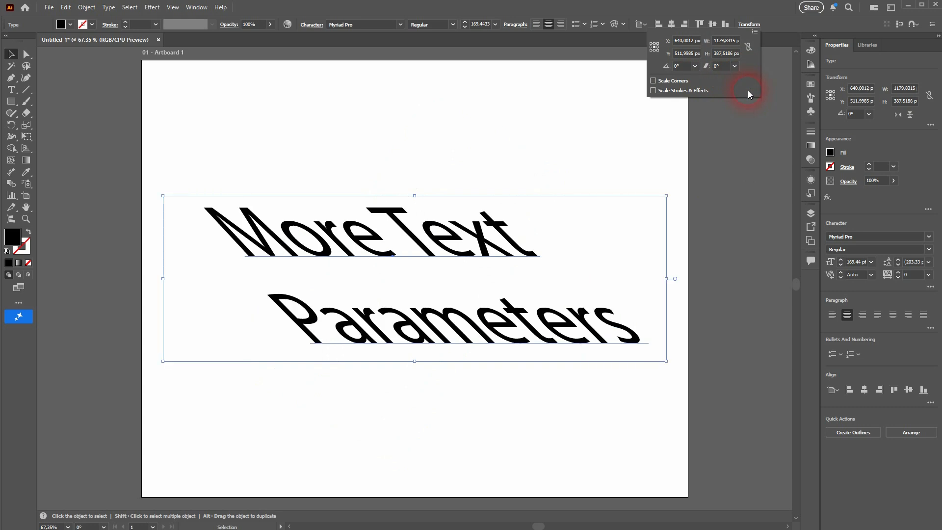
click(735, 66)
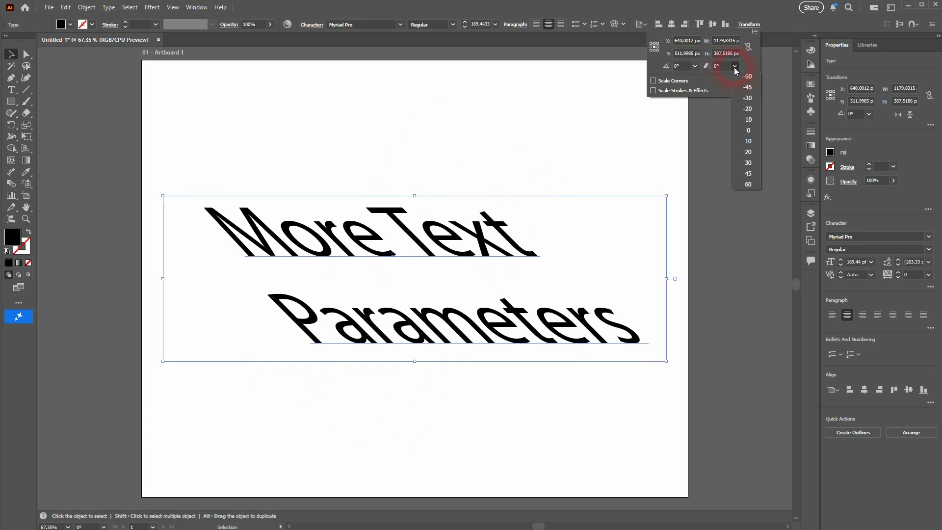
click(751, 128)
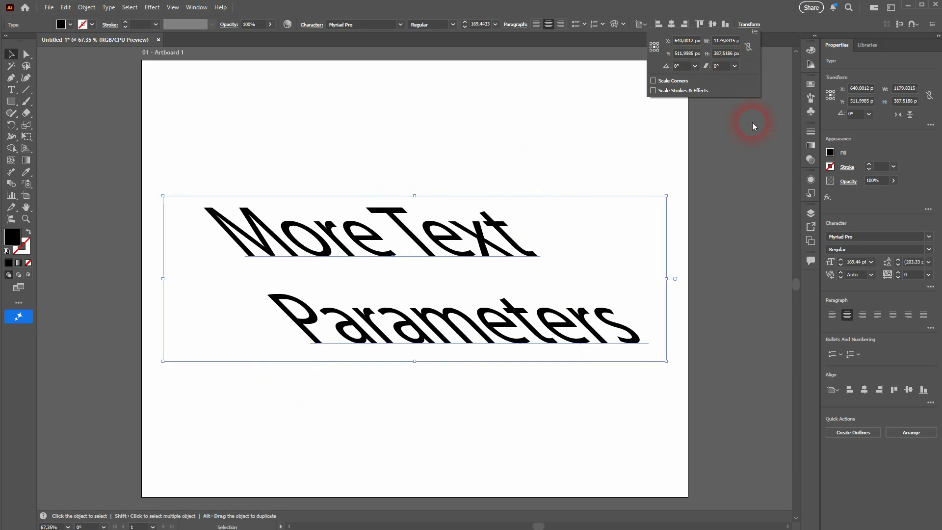
click(737, 103)
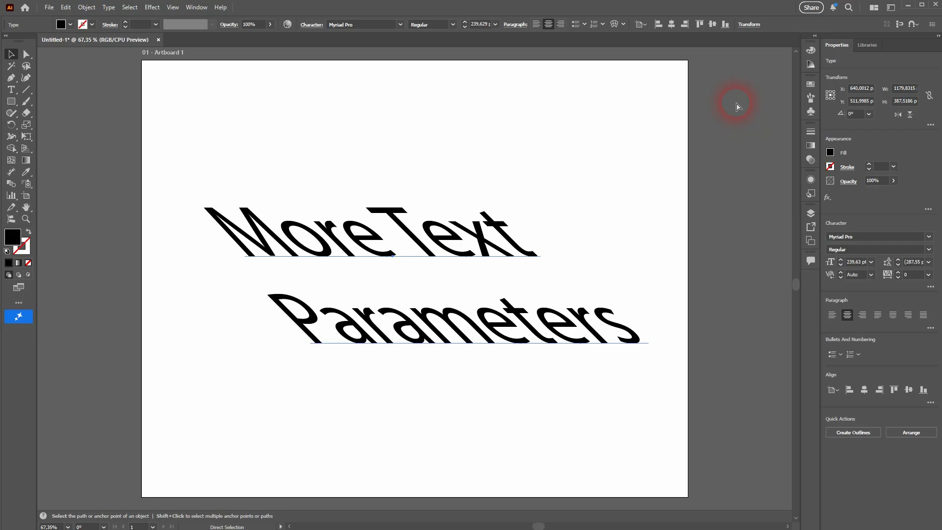
key(ctrl+z)
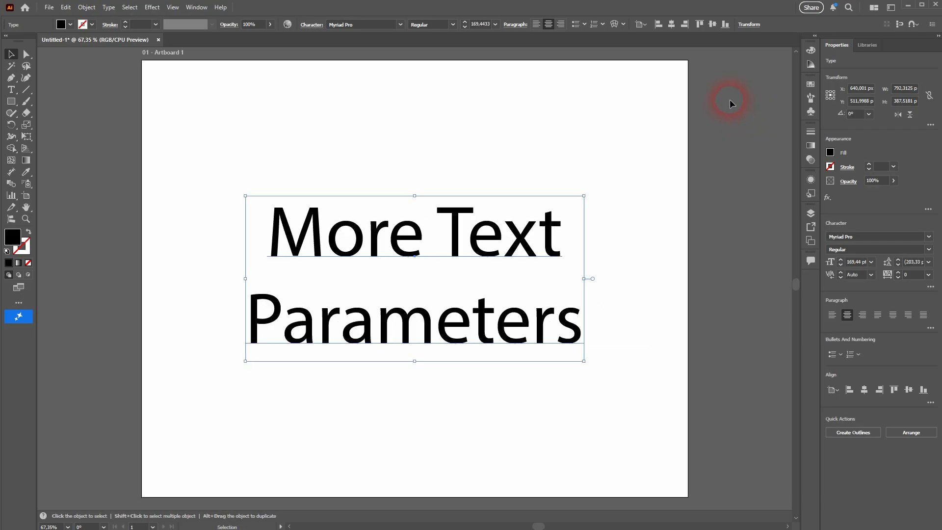